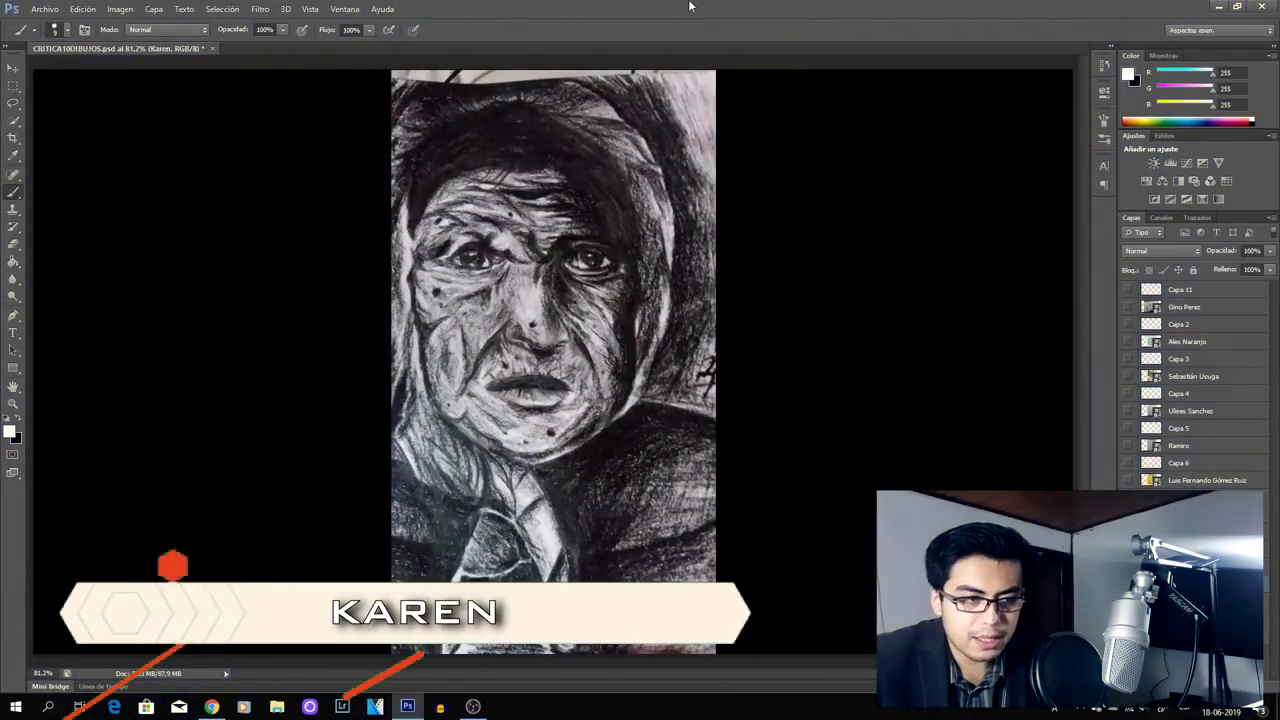
On layer Capa 9, paint white marks on the portrait: an eye shape between the eyes, a small cheek arrow and a forehead arrow.
key("alt+bracketleft")
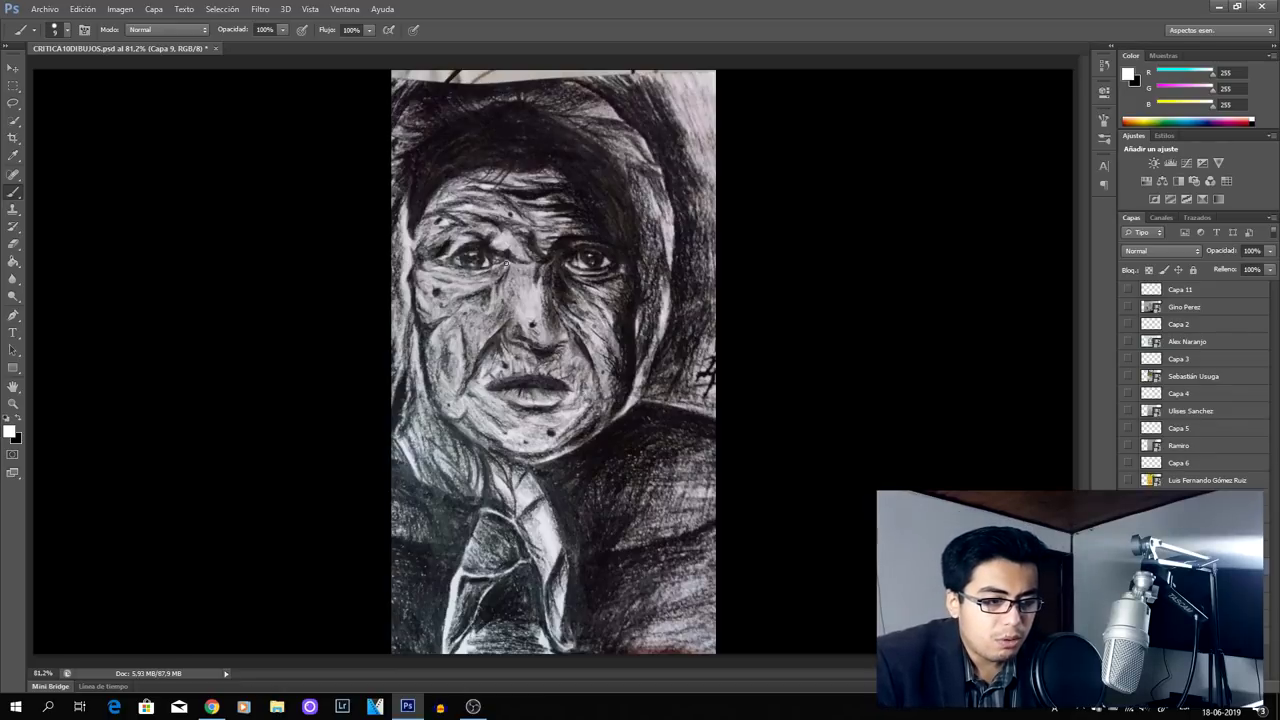
mouse_move(504, 262)
left_mouse_down()
mouse_move(546, 251)
mouse_move(558, 264)
mouse_move(520, 270)
mouse_move(564, 266)
left_mouse_up()
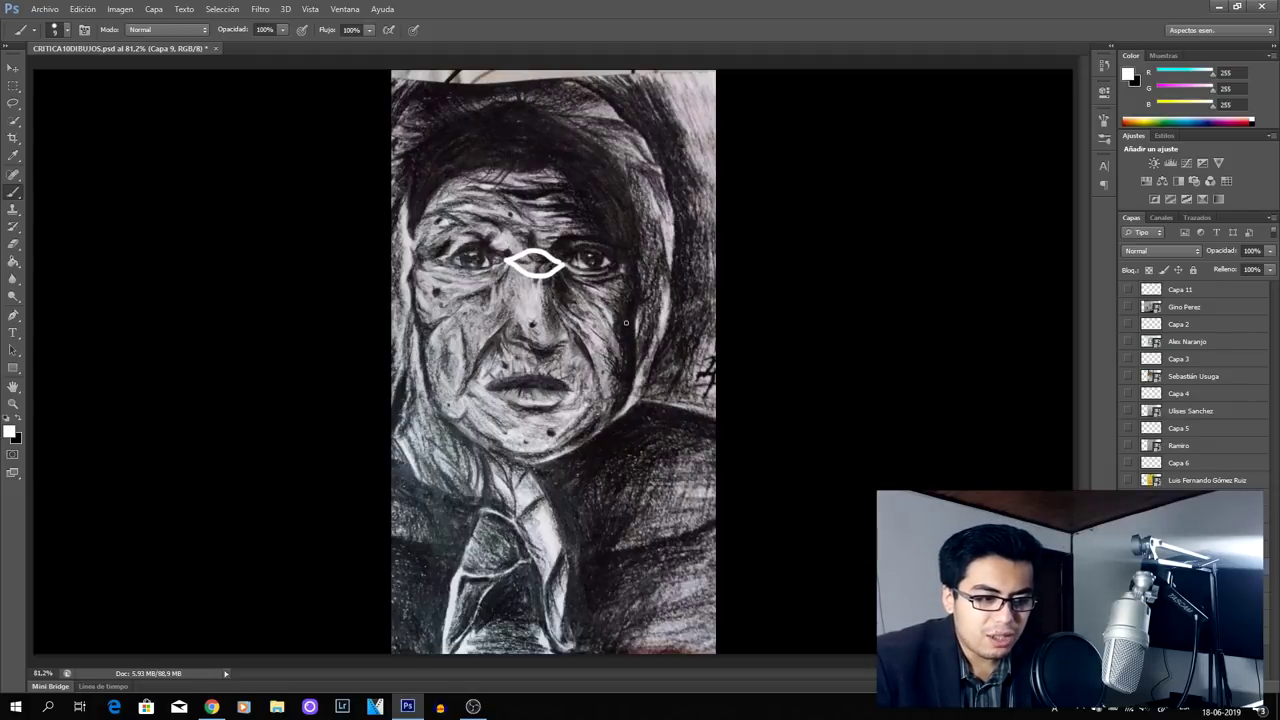
mouse_move(627, 315)
left_mouse_down()
mouse_move(592, 320)
mouse_move(609, 299)
left_mouse_up()
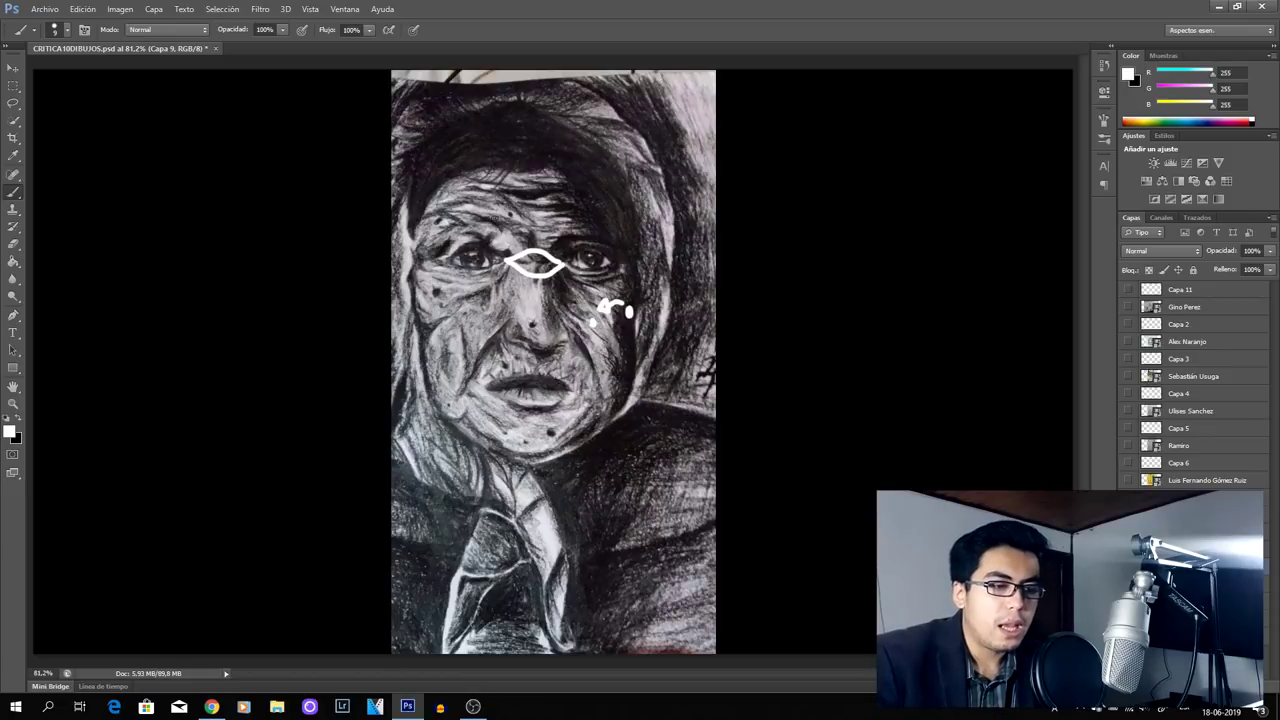
mouse_move(503, 143)
left_mouse_down()
mouse_move(488, 184)
mouse_move(502, 186)
mouse_move(478, 178)
left_mouse_up()
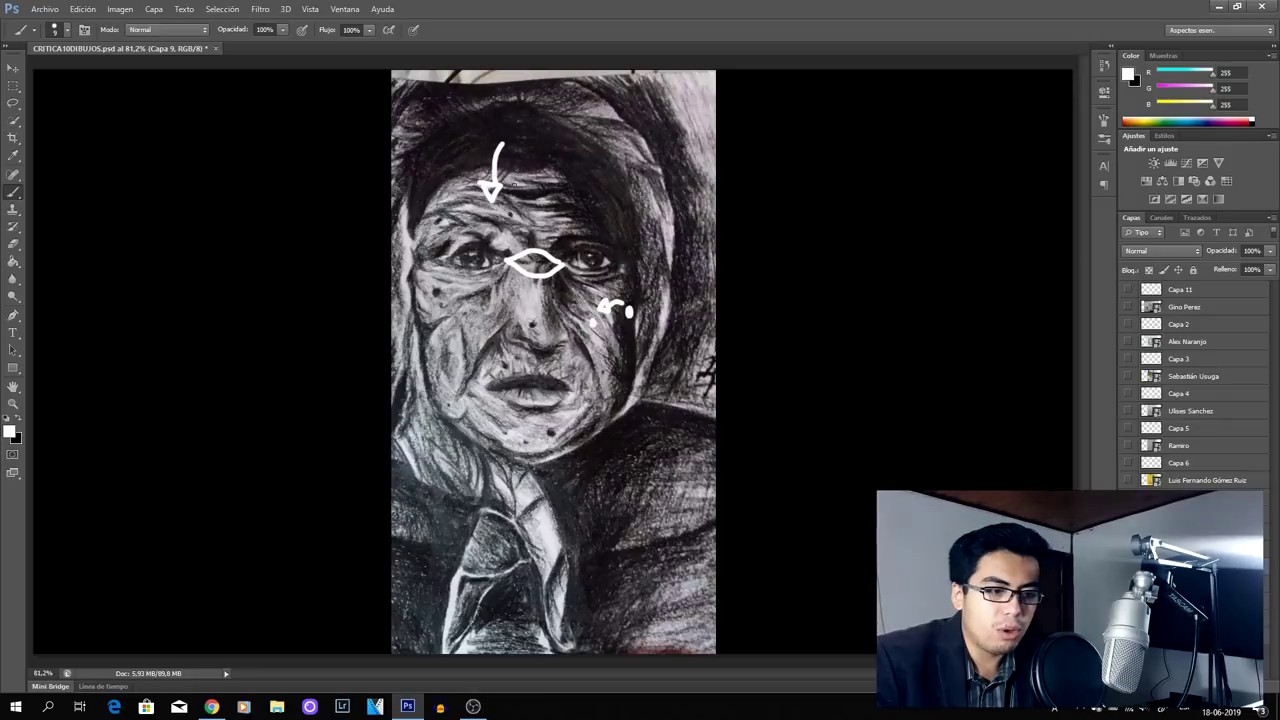
left_click(519, 162)
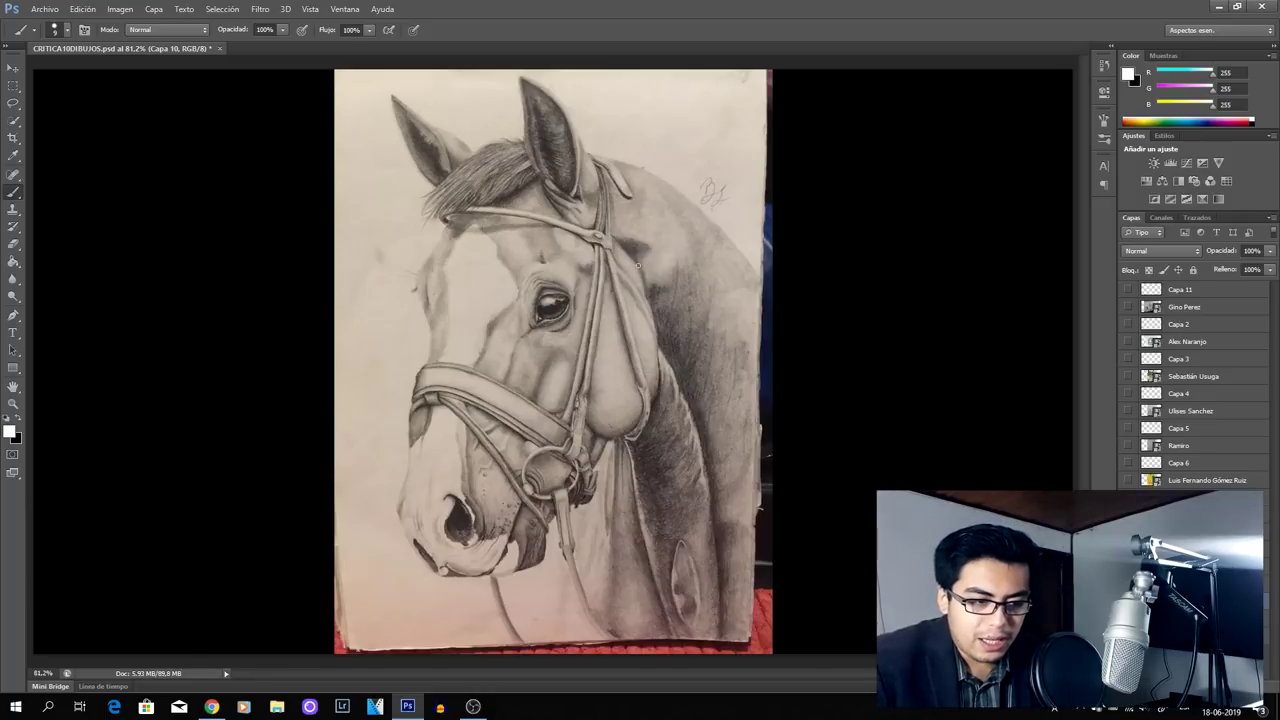
Paint a white line along the horse's rear cheek and jaw, plus an arrow pointing up at its mouth.
left_click_drag(652, 323, 657, 372)
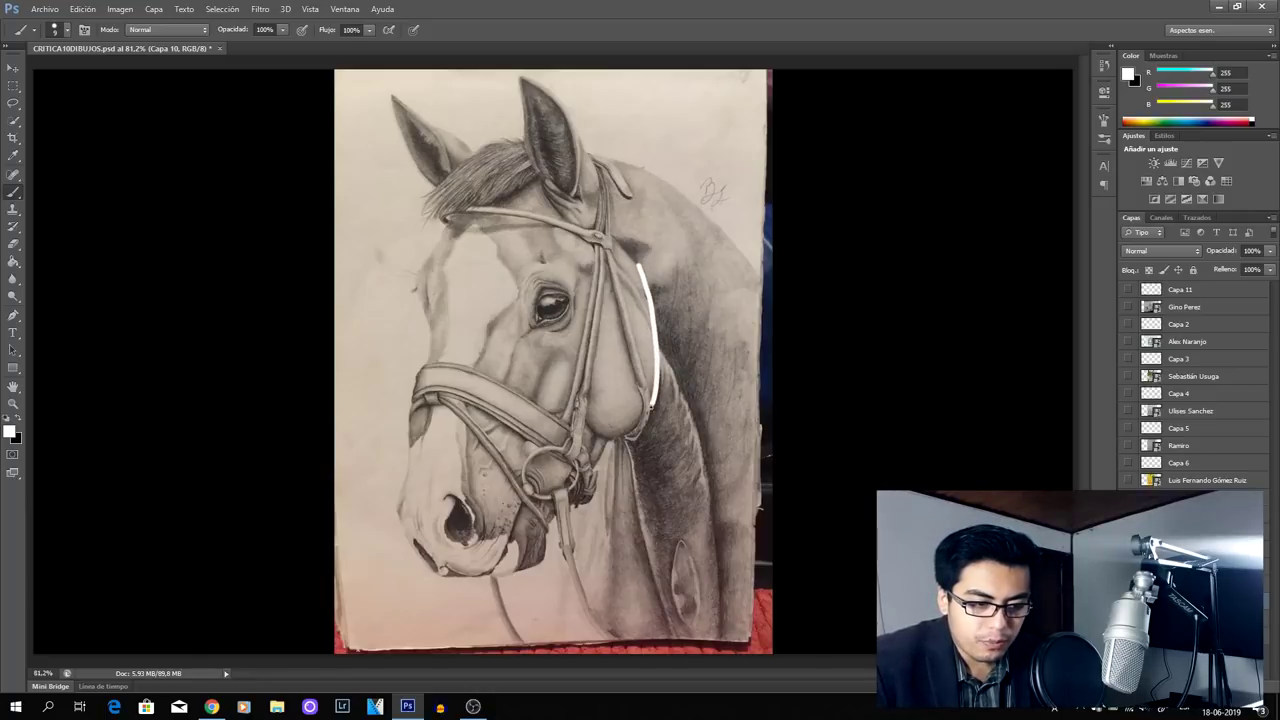
left_click_drag(607, 434, 582, 431)
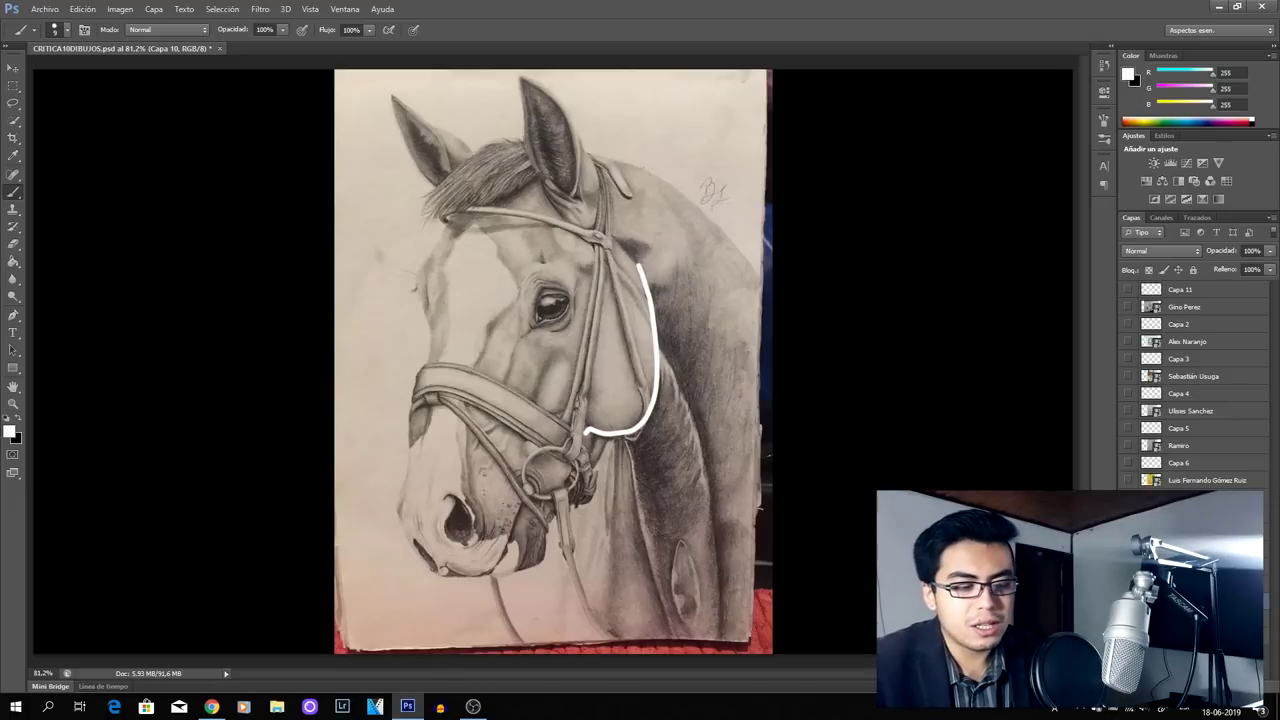
mouse_move(418, 645)
left_mouse_down()
mouse_move(430, 600)
mouse_move(438, 608)
left_mouse_up()
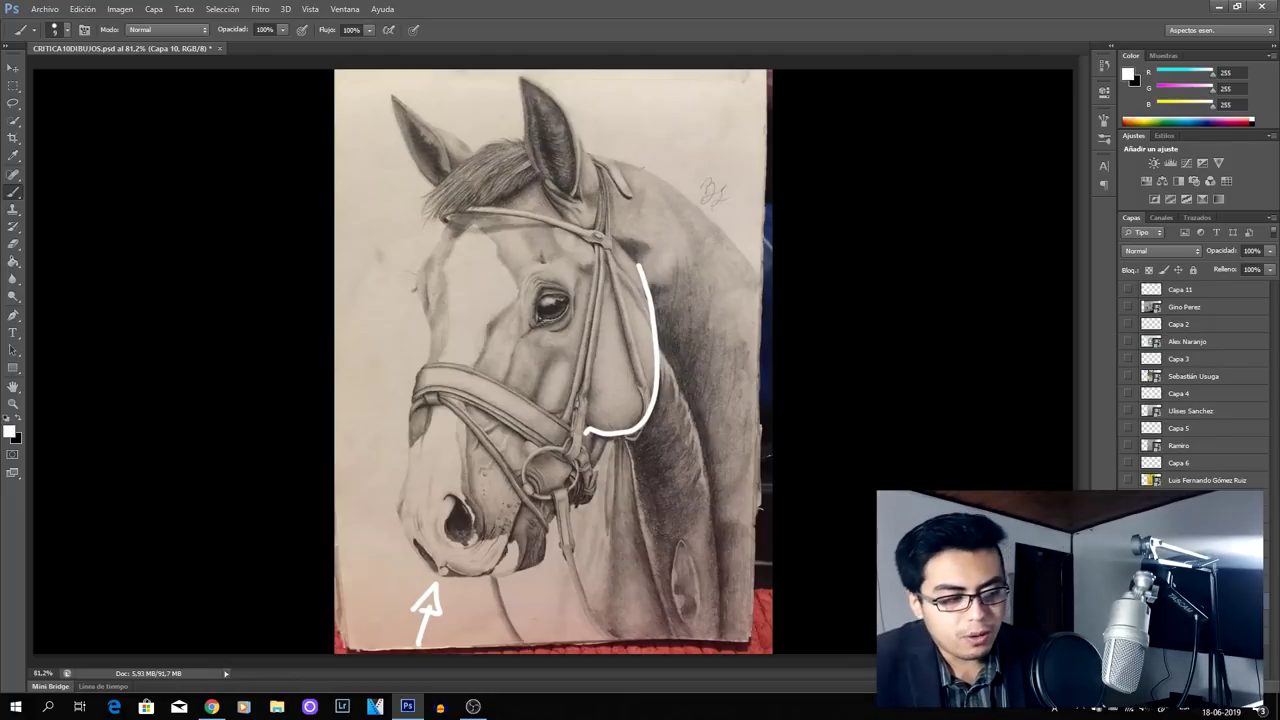
Examine the pencil detail of the horse's forelock, noseband and muzzle at 200% zoom.
left_click(13, 403)
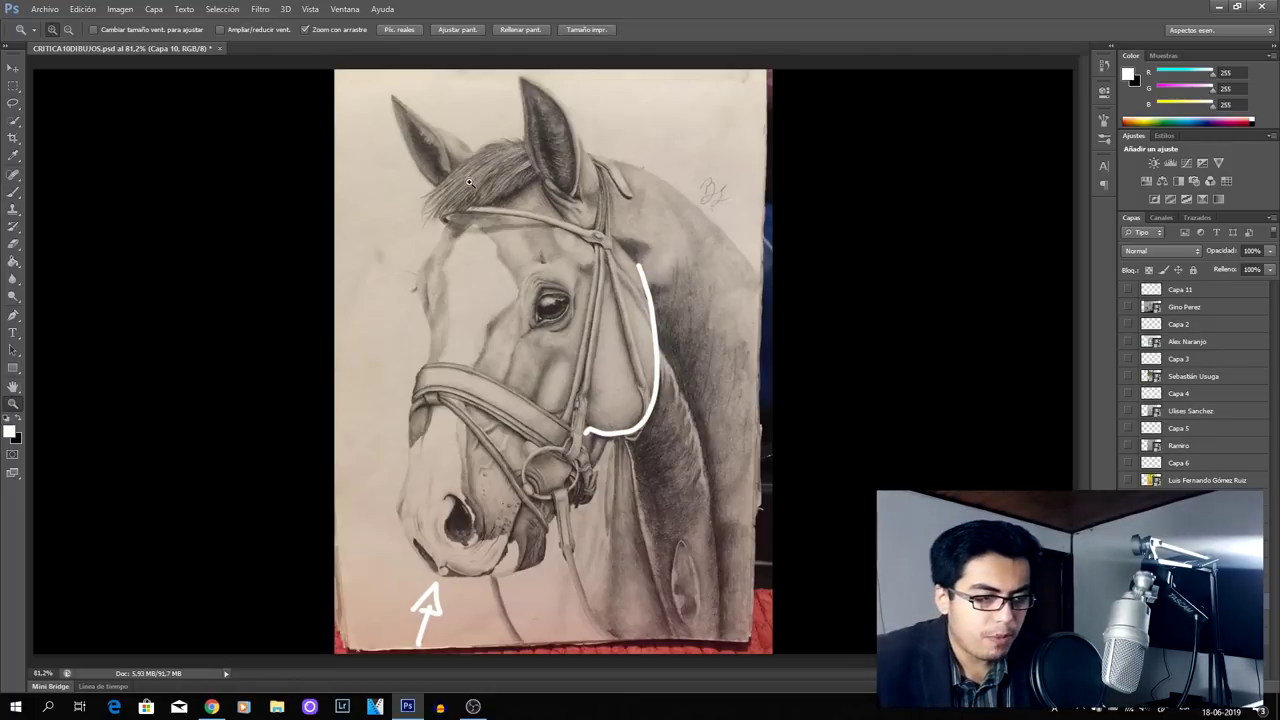
left_click(465, 182)
left_click(512, 203)
right_click(545, 261)
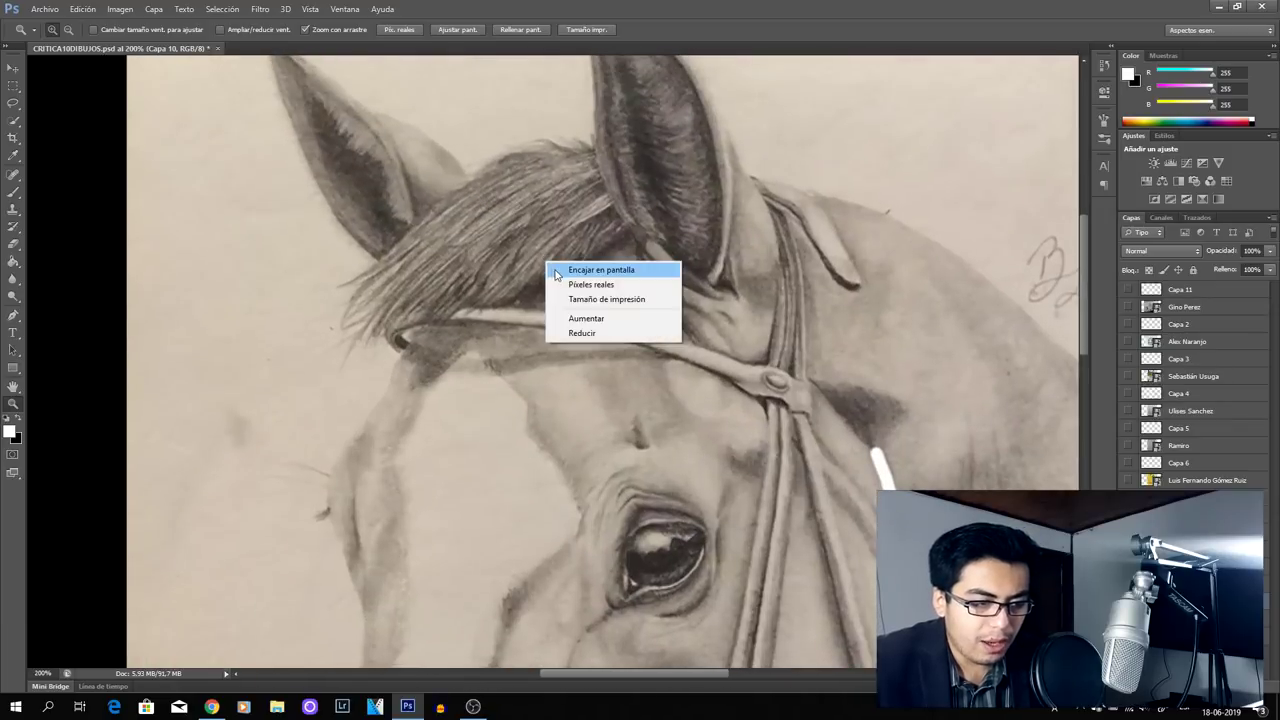
left_click(590, 266)
left_click(530, 401)
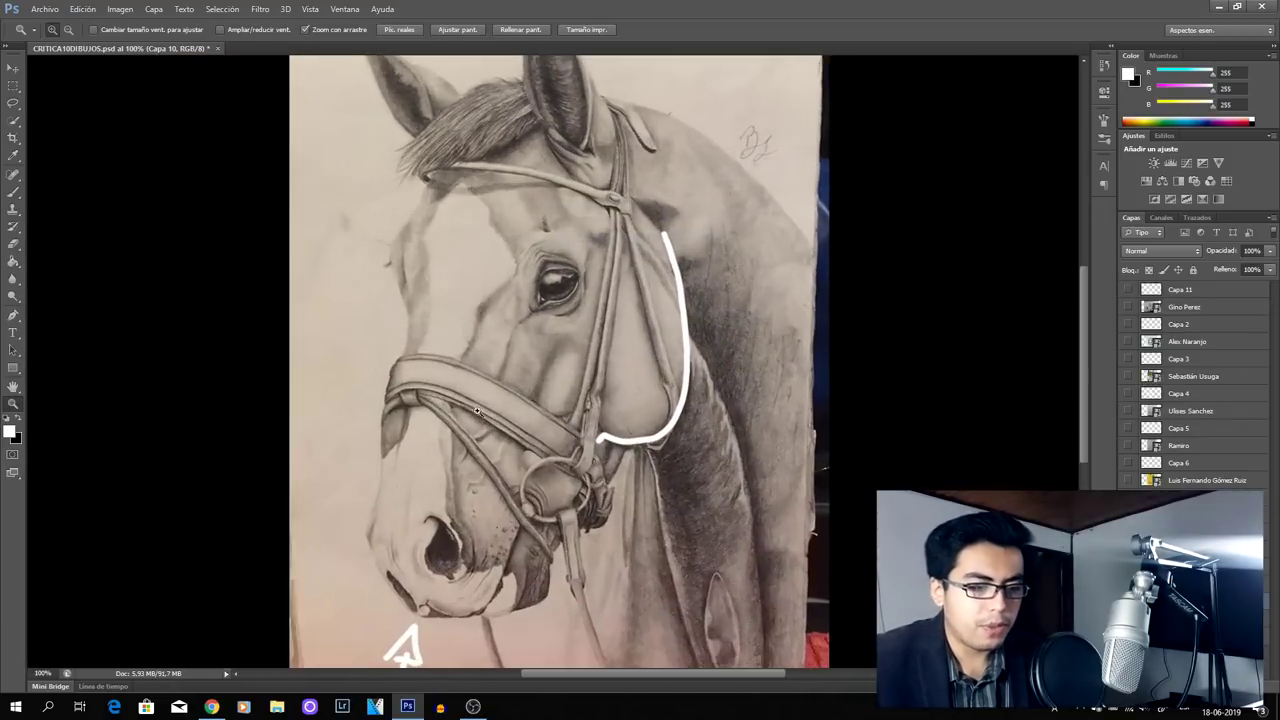
left_click(566, 361)
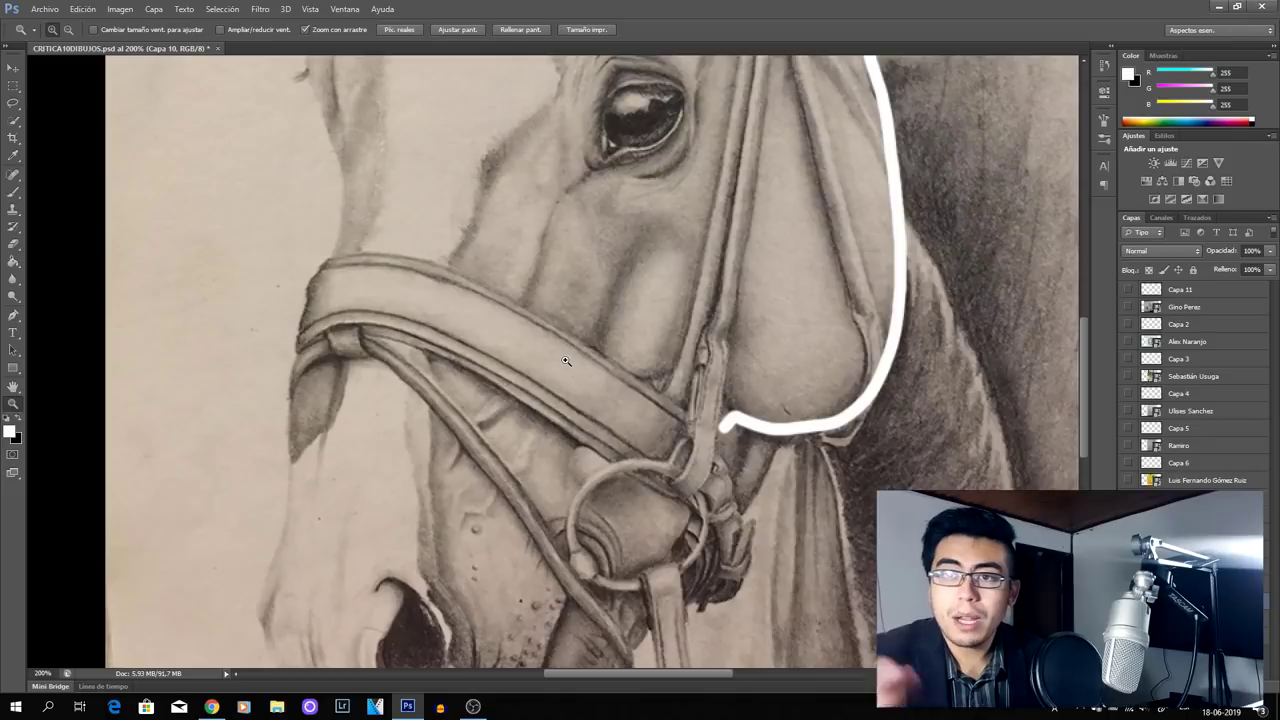
scroll(529, 378, "down", 2)
scroll(527, 396, "down", 4)
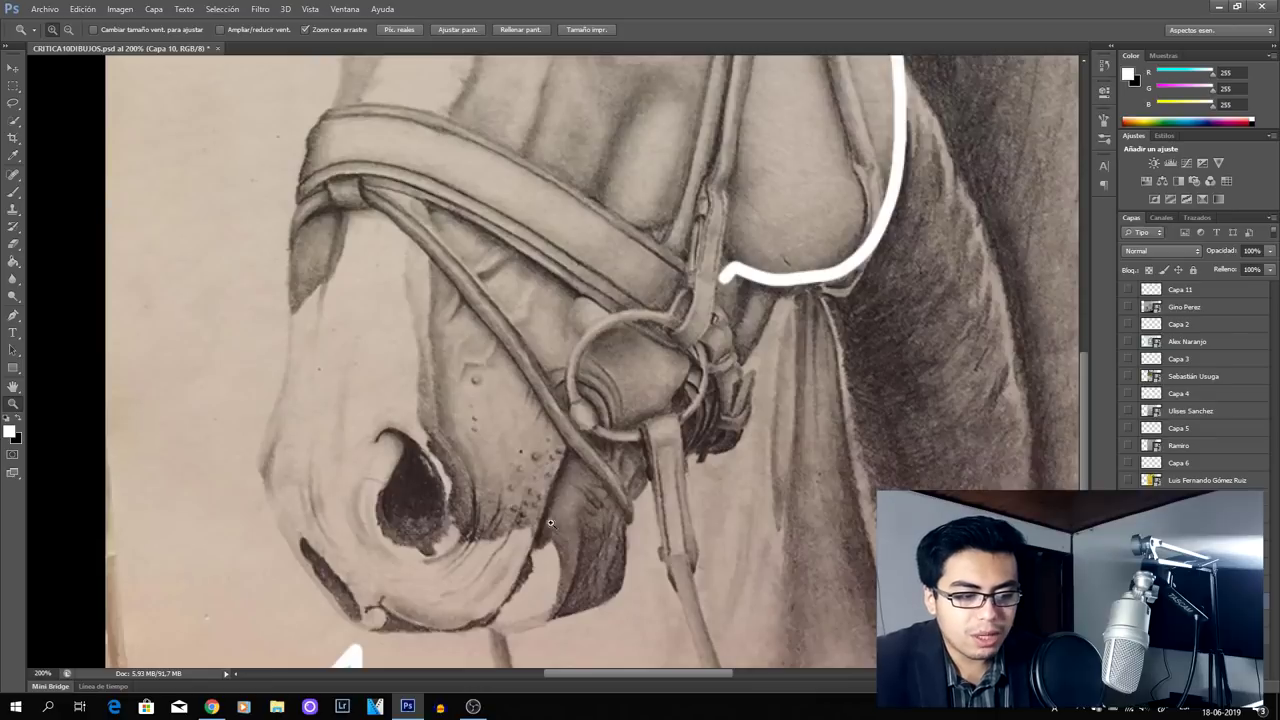
Trace the outer curve of the bit ring beside the horse's mouth with a white brush stroke.
scroll(566, 491, "up", 1)
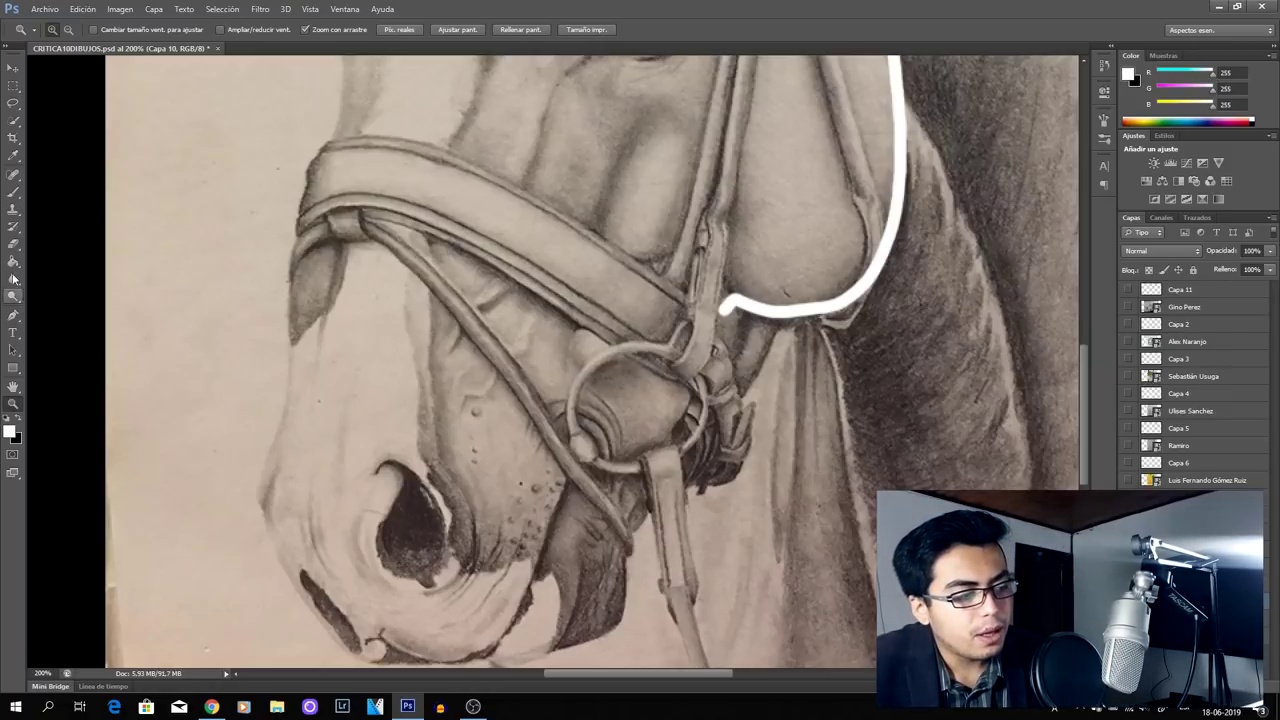
left_click(13, 192)
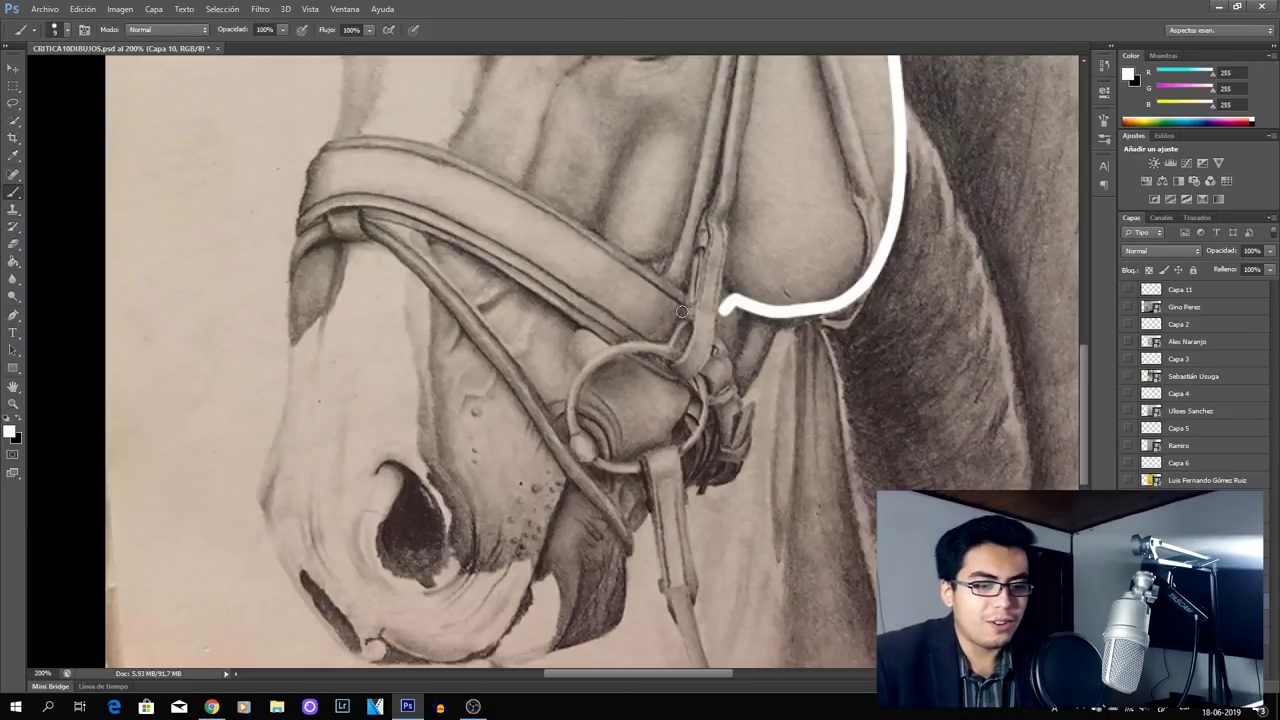
mouse_move(670, 352)
left_mouse_down()
mouse_move(620, 350)
mouse_move(572, 385)
mouse_move(566, 430)
mouse_move(606, 462)
mouse_move(640, 466)
left_mouse_up()
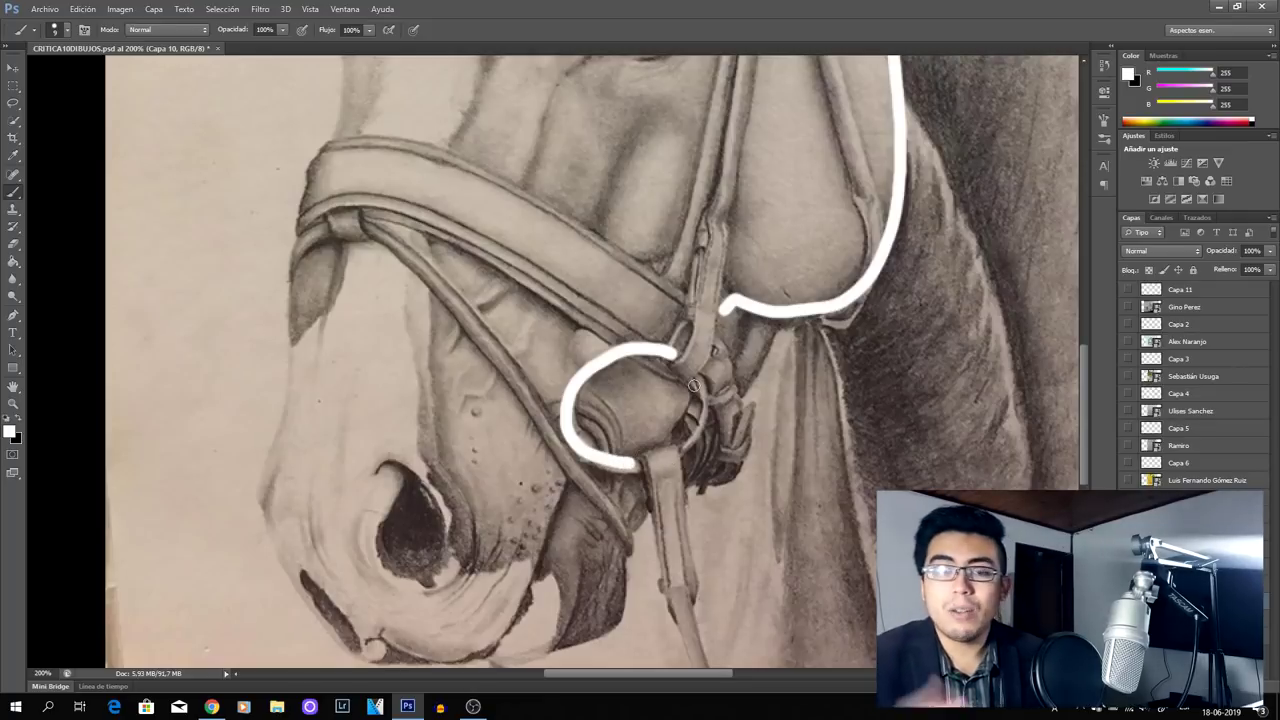
Examine the horse's eye, forelock and ears up close, and fit the whole drawing on screen again.
scroll(693, 385, "up", 3)
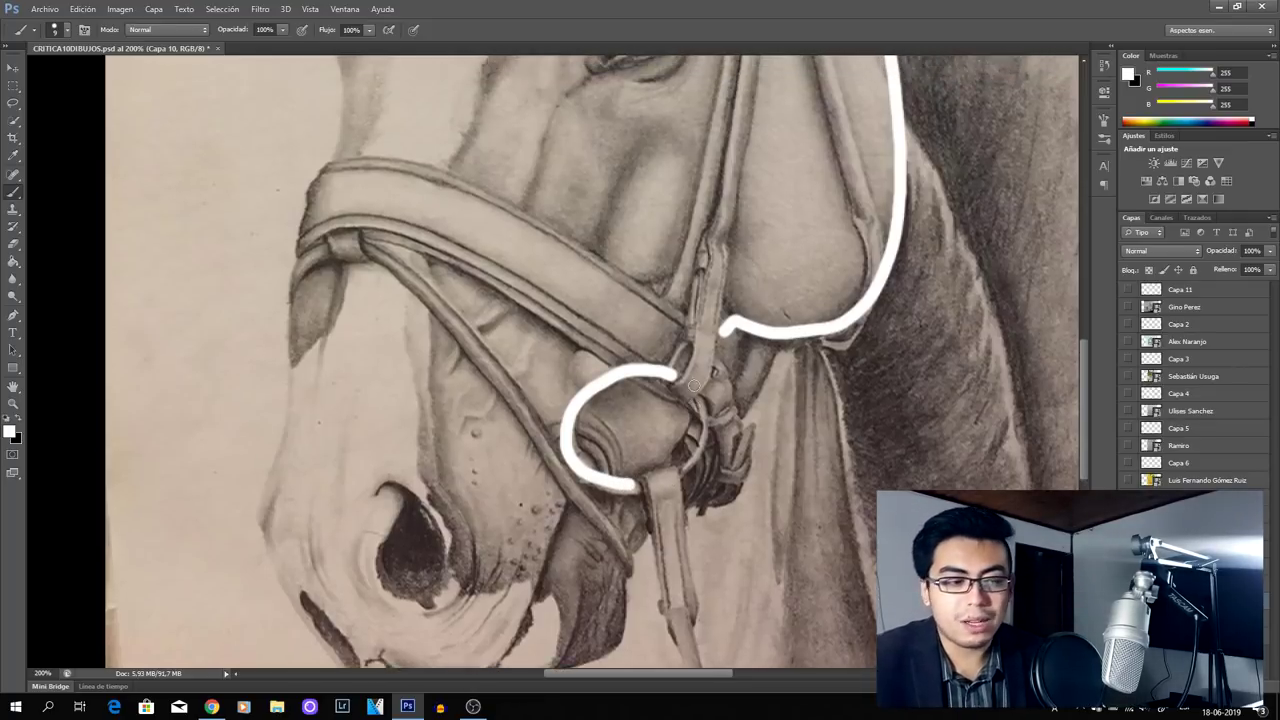
scroll(689, 452, "up", 5)
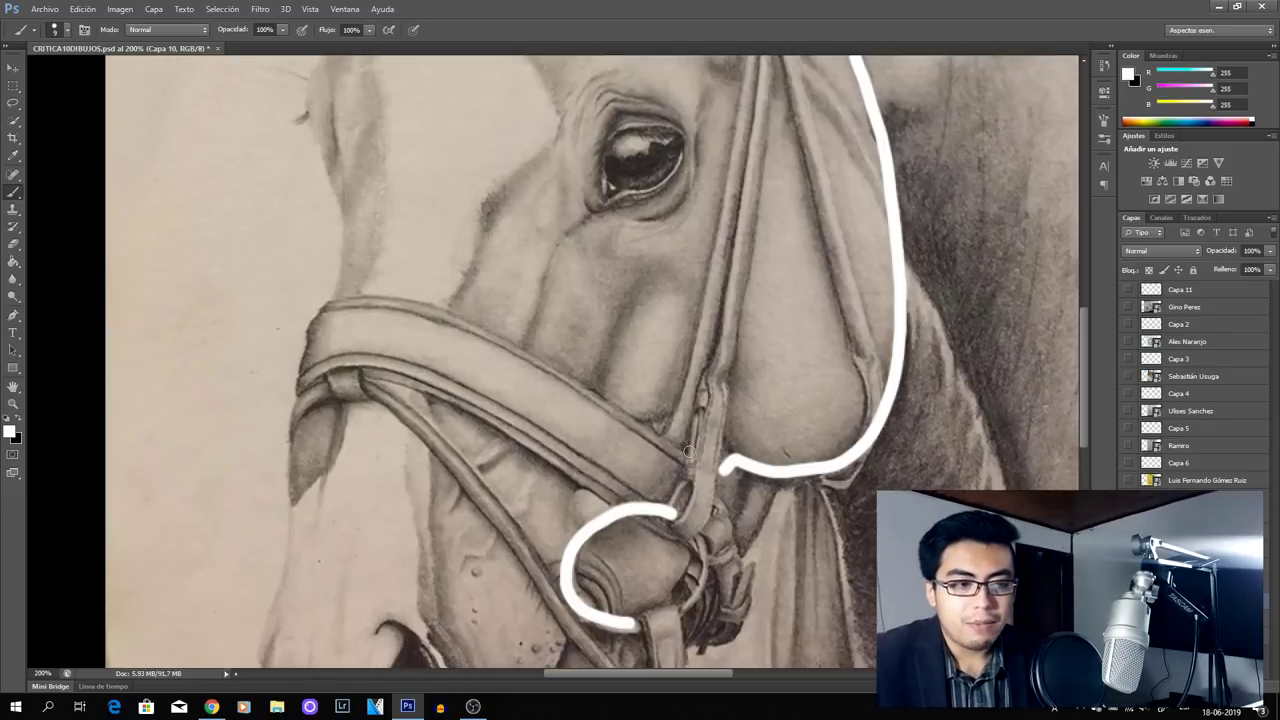
scroll(680, 270, "up", 2)
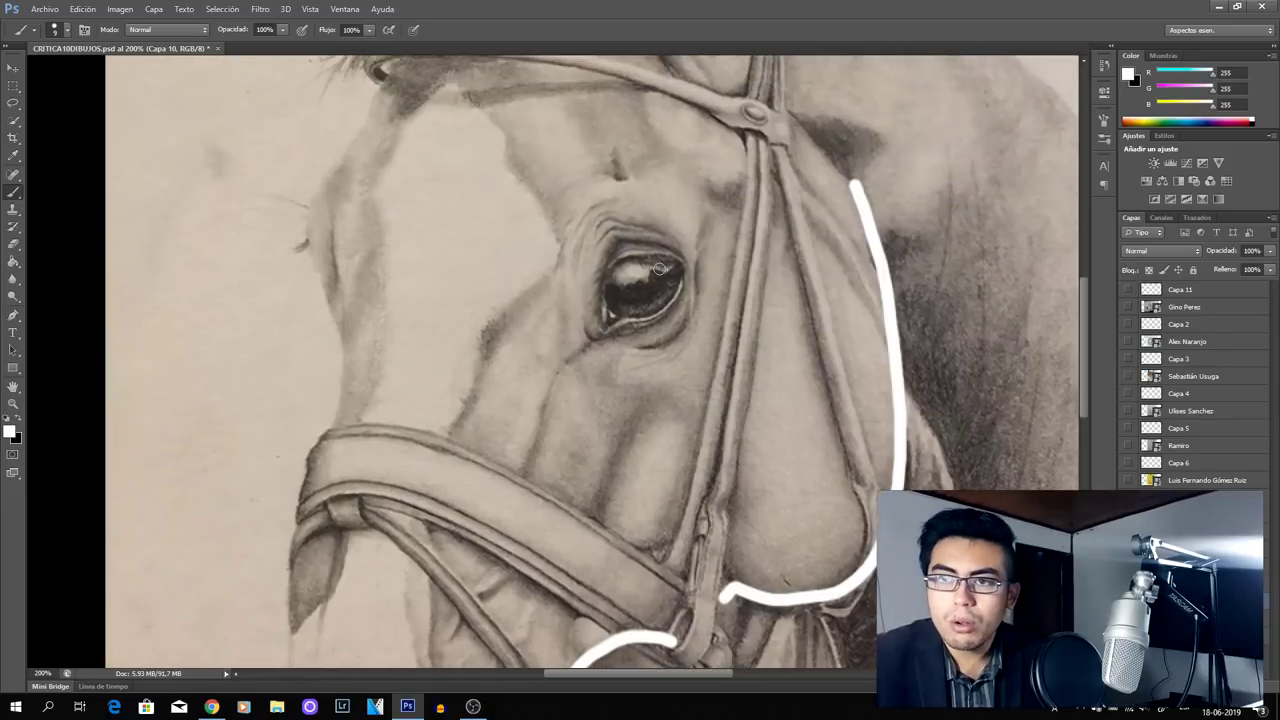
scroll(685, 308, "up", 4)
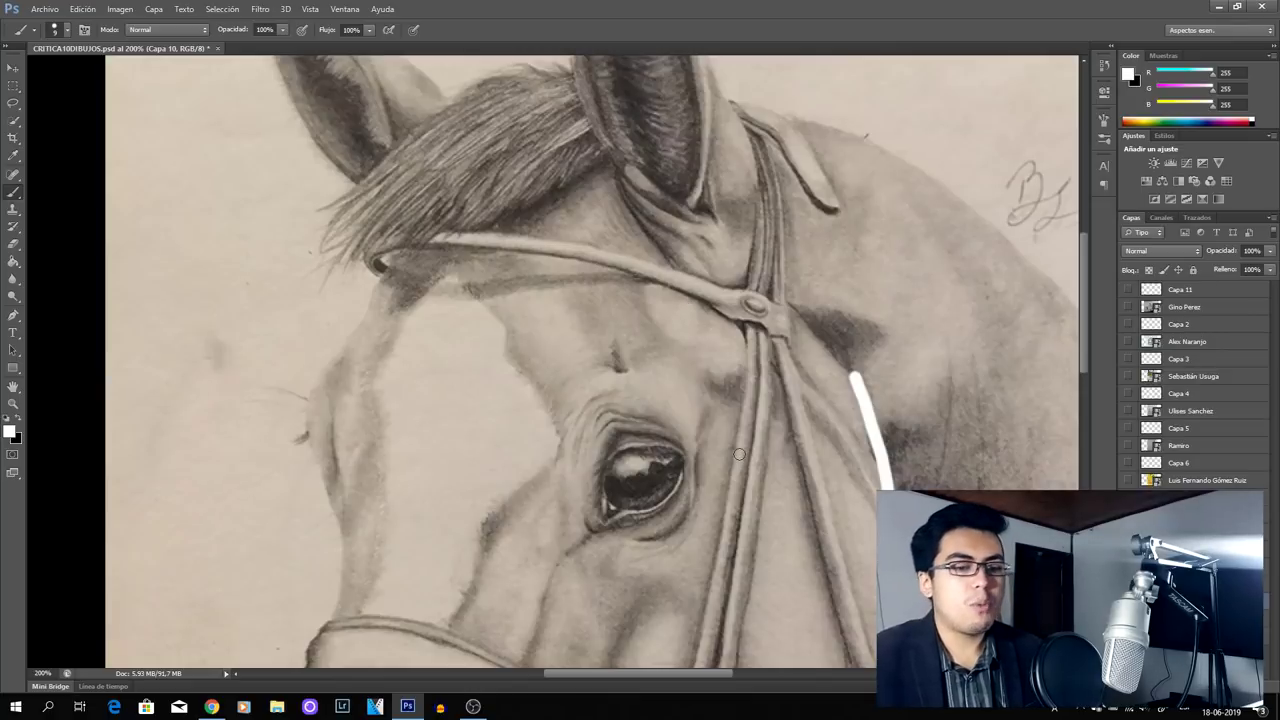
scroll(739, 454, "up", 4)
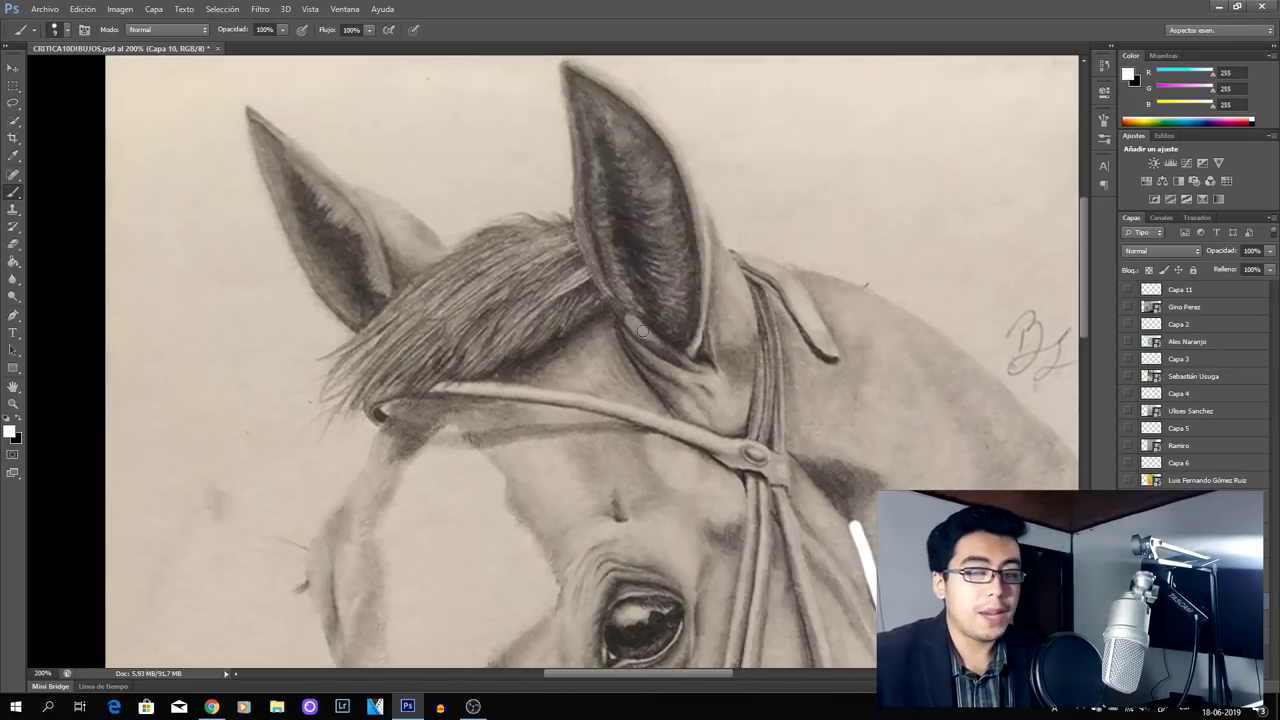
scroll(642, 330, "up", 1)
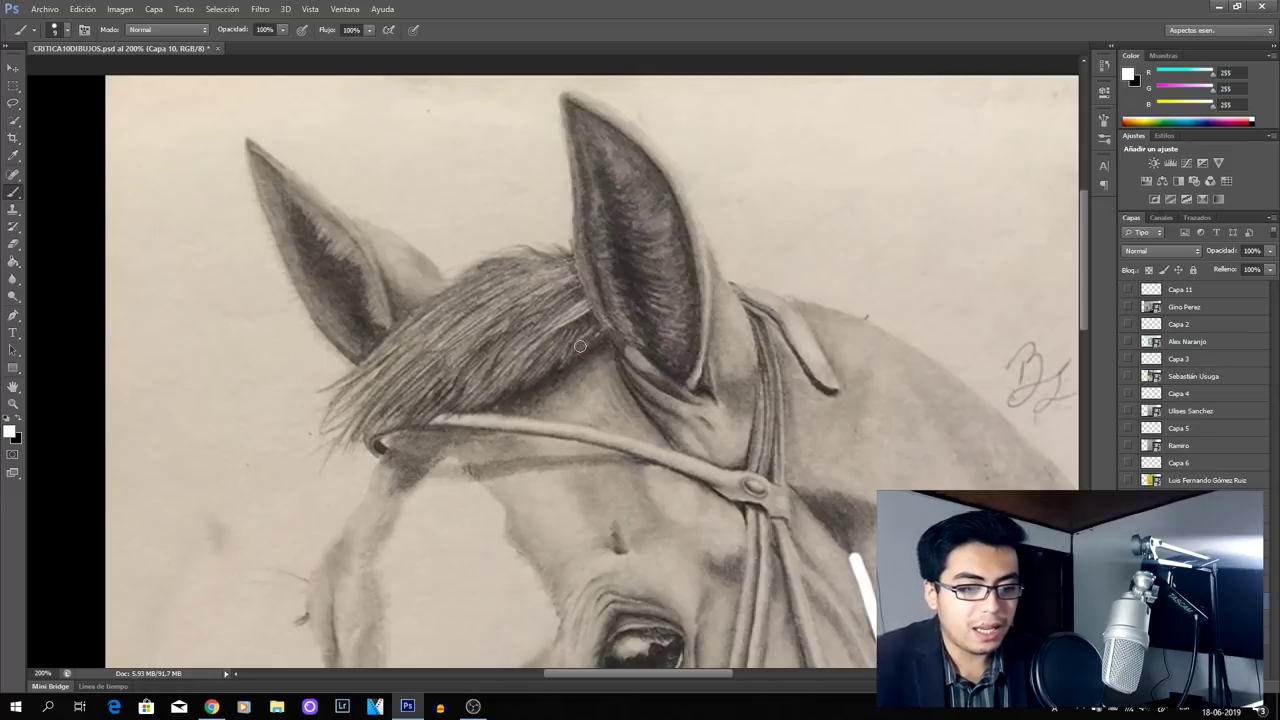
left_click(13, 403)
right_click(451, 307)
left_click(462, 312)
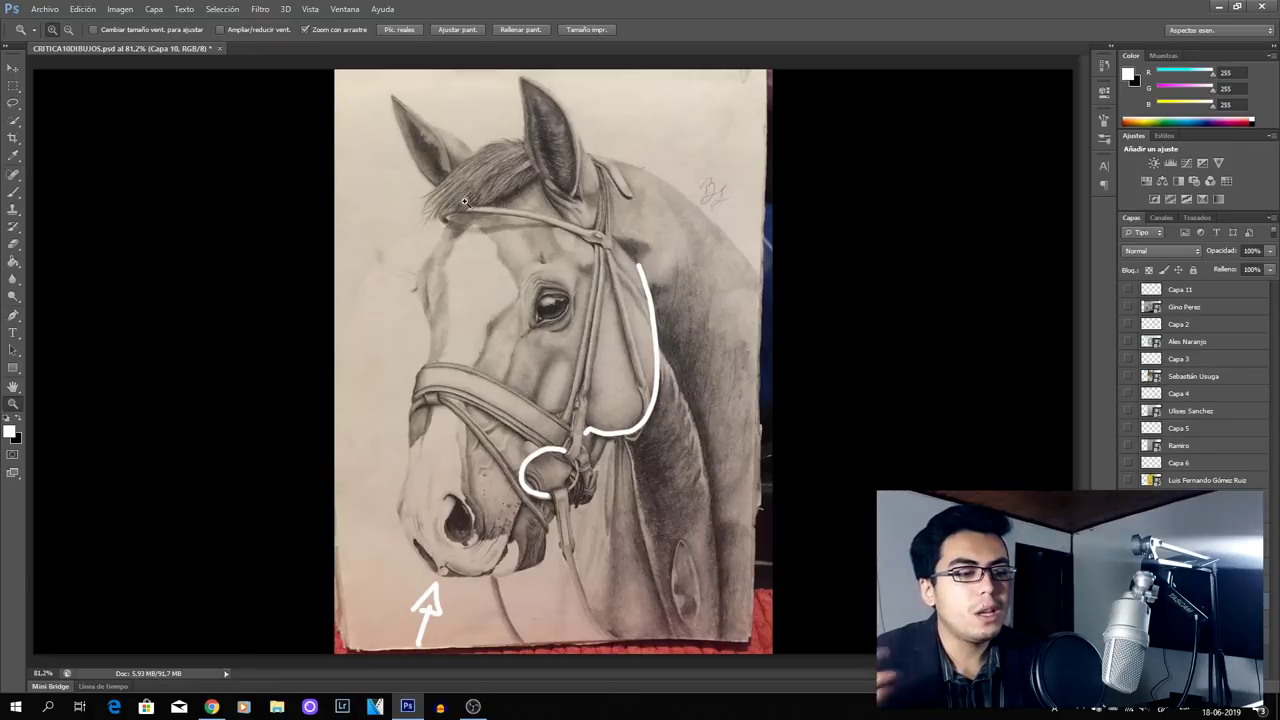
Examine the shading on the horse's neck and around the bridle at 200%, and return to the full drawing.
left_click(671, 370)
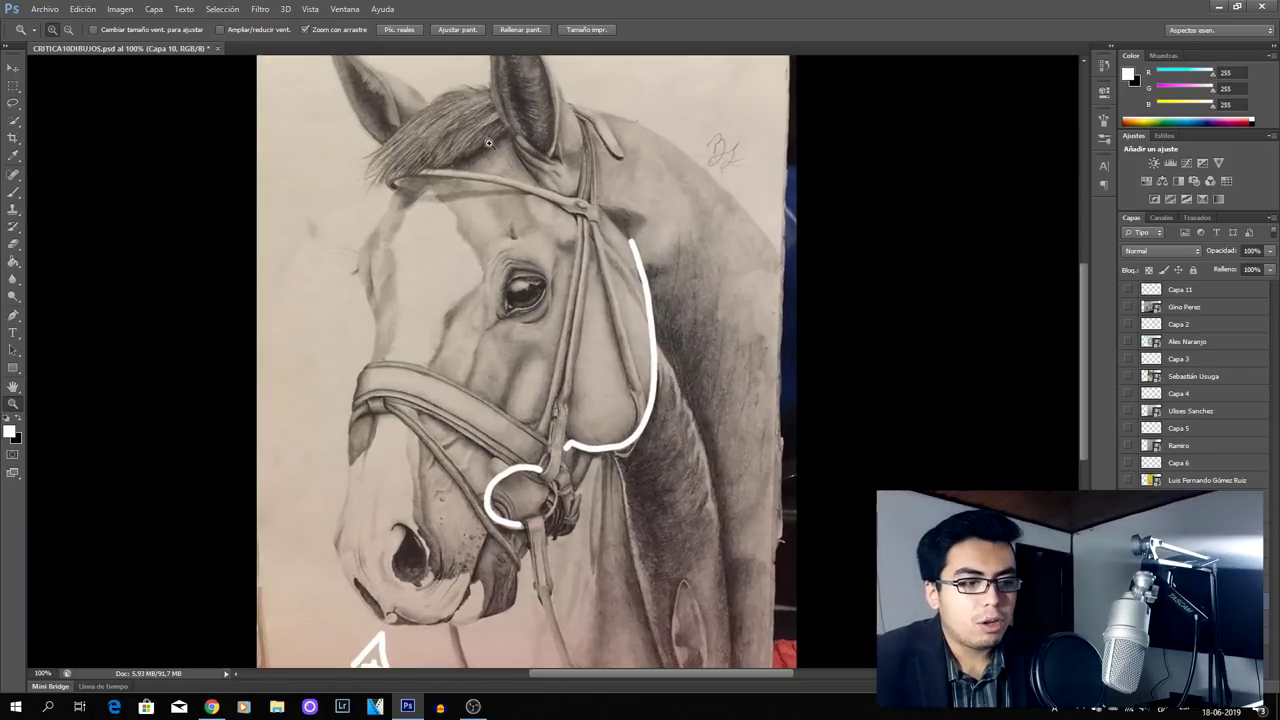
left_click(726, 440)
scroll(728, 441, "down", 5)
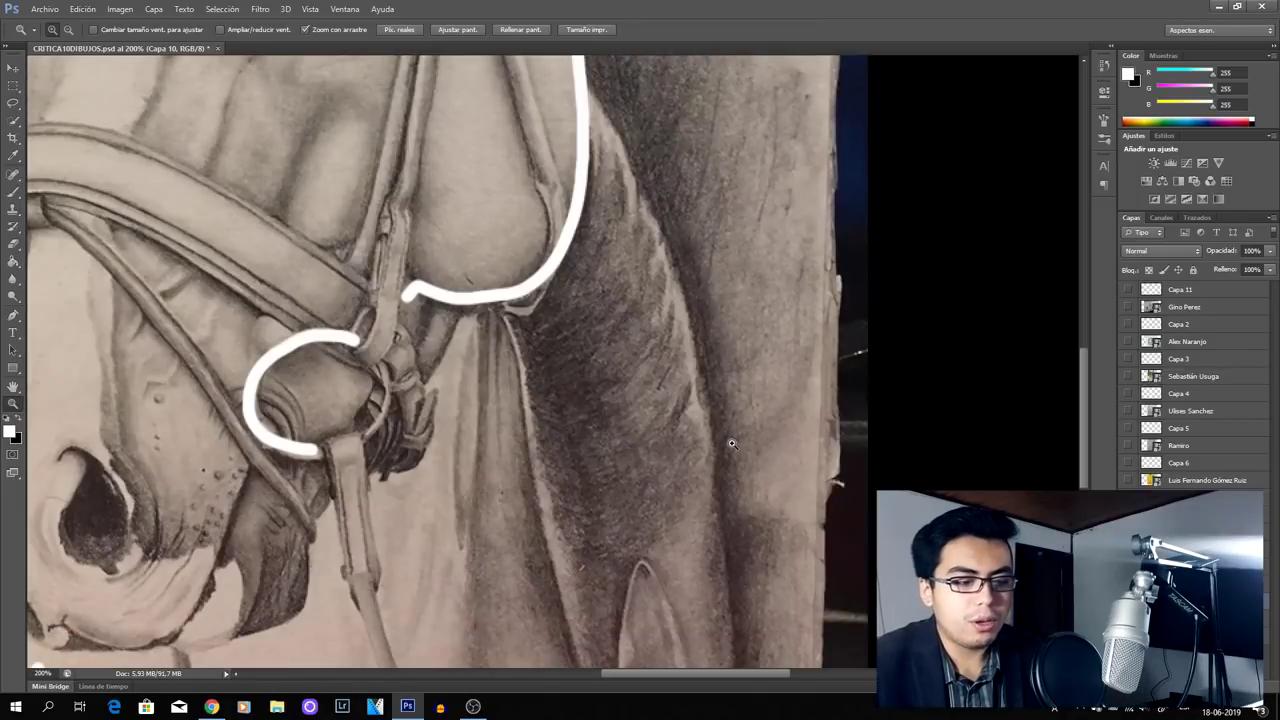
scroll(731, 443, "up", 4)
scroll(731, 443, "up", 2)
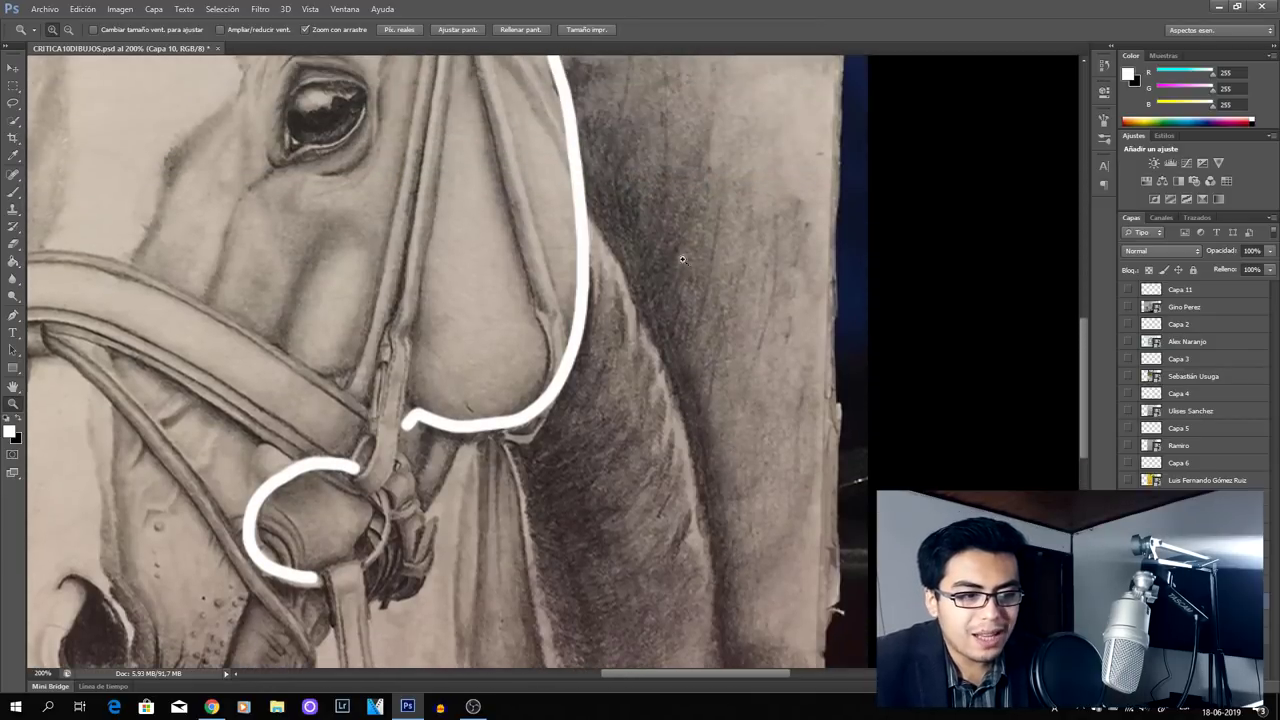
scroll(789, 244, "up", 2)
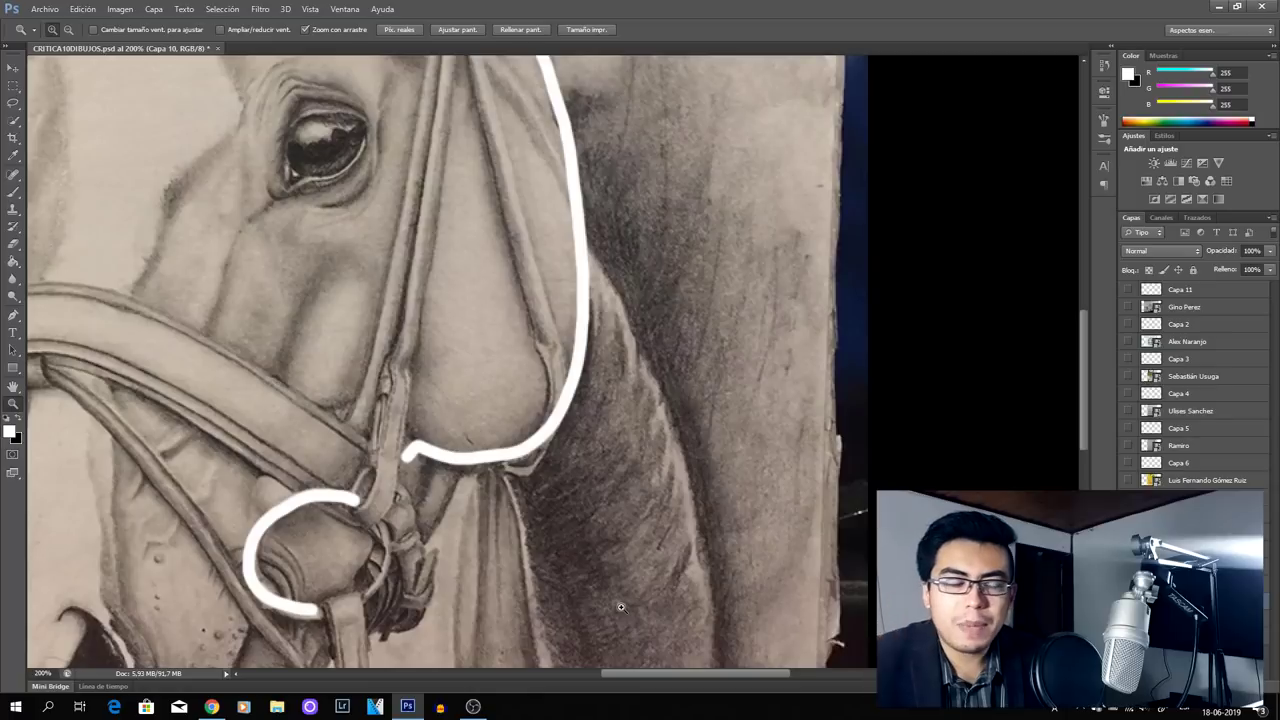
right_click(533, 432)
left_click(543, 440)
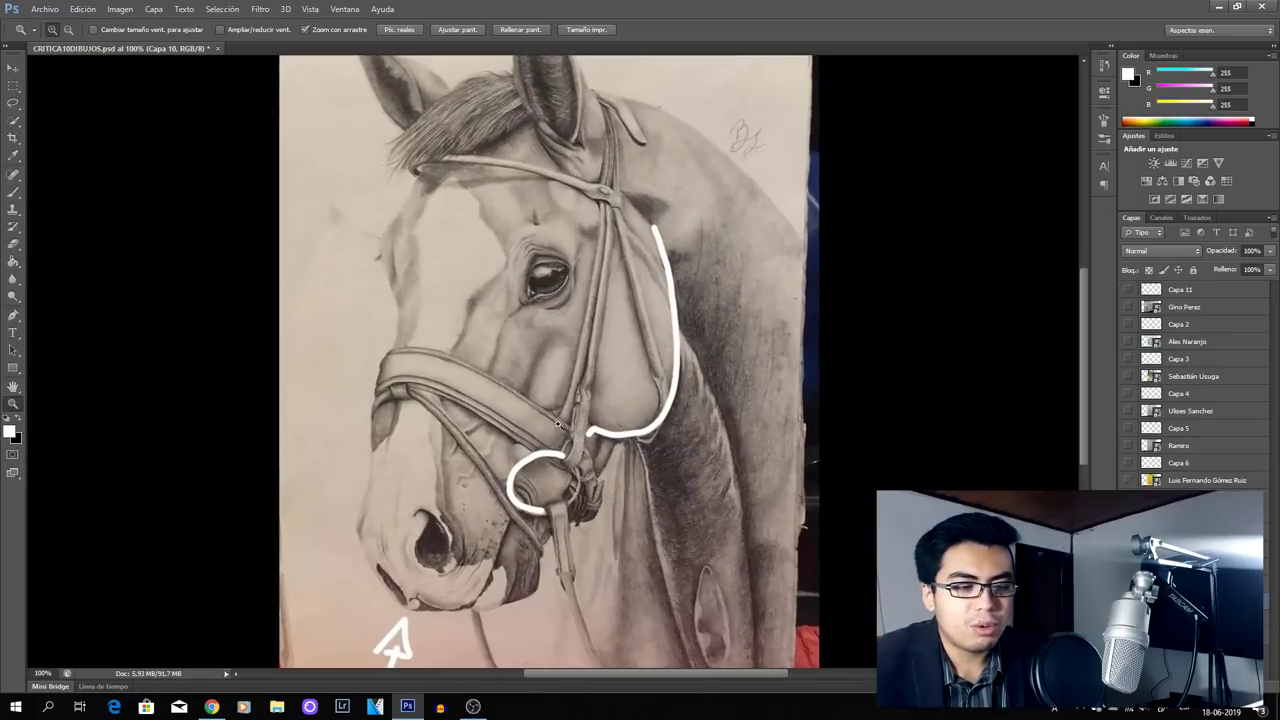
left_click(558, 425)
right_click(700, 309)
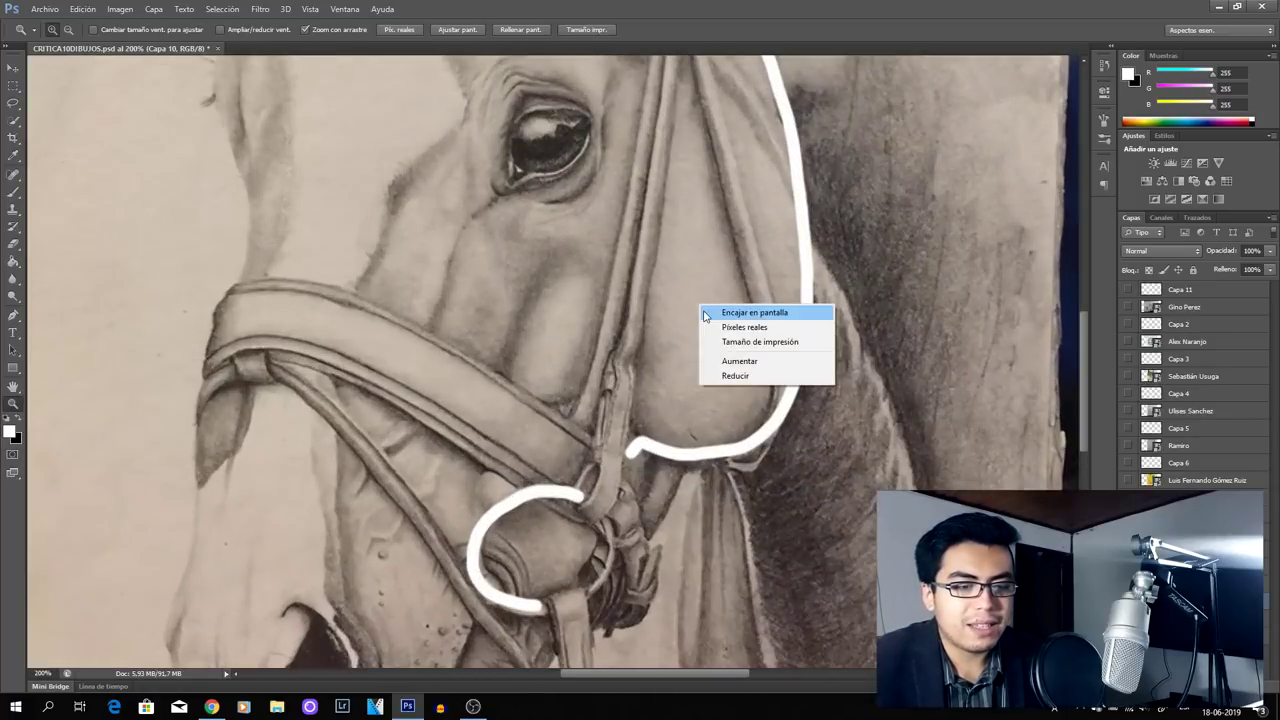
left_click(703, 313)
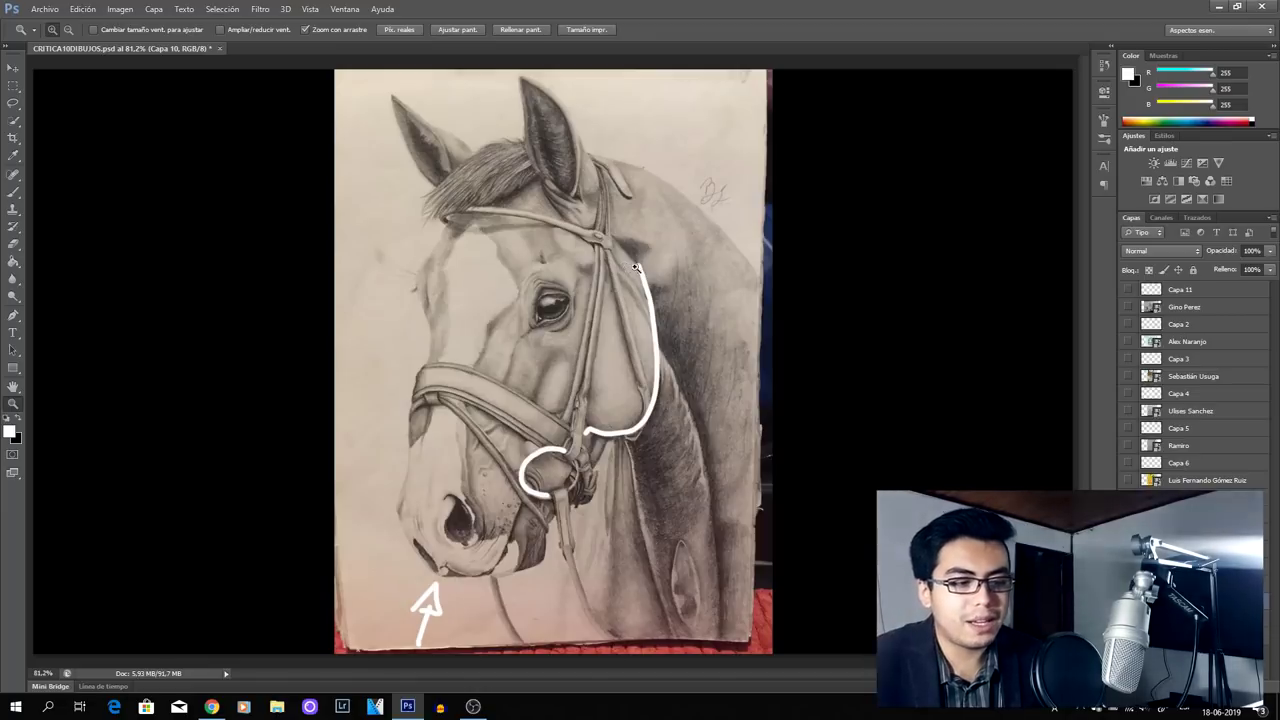
right_click(670, 316)
left_click(672, 318)
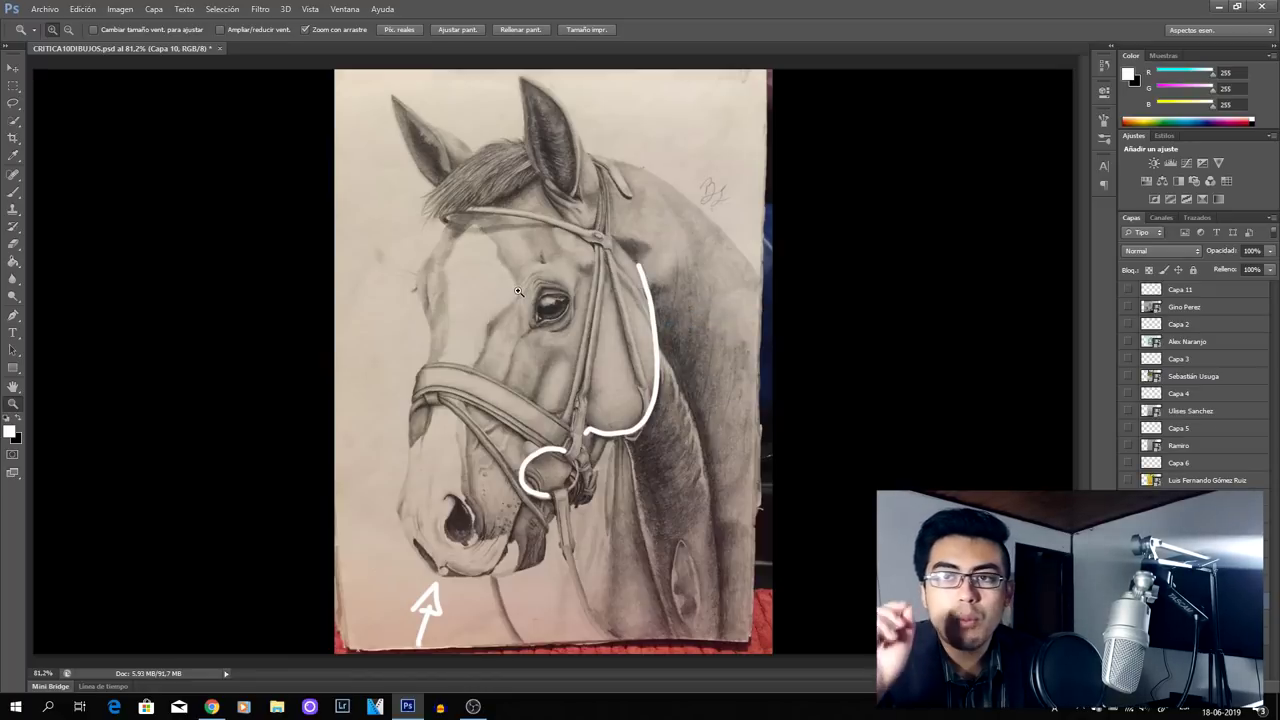